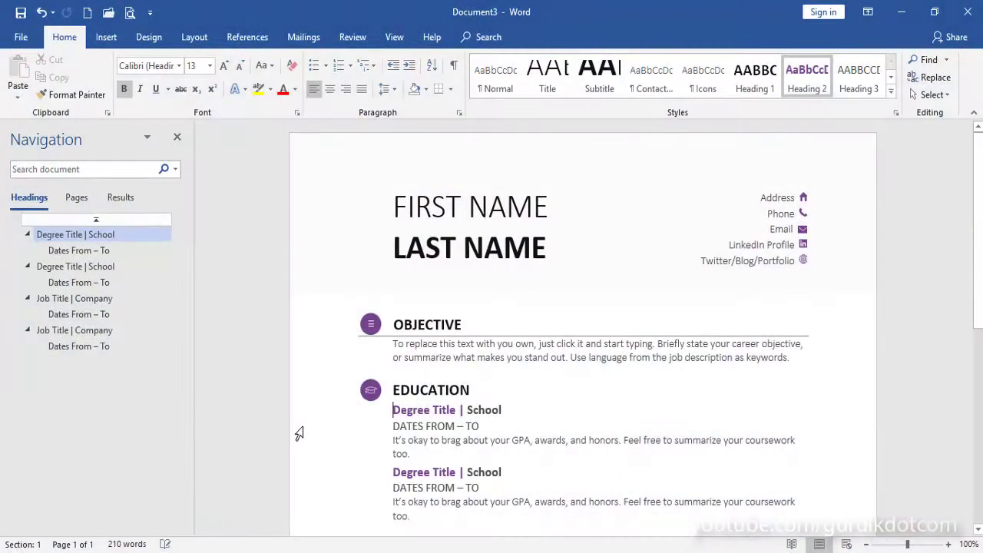
Look over the template's placeholders, from the name header to the job and education entries.
{"action": "left_click", "coordinate": [300, 430]}
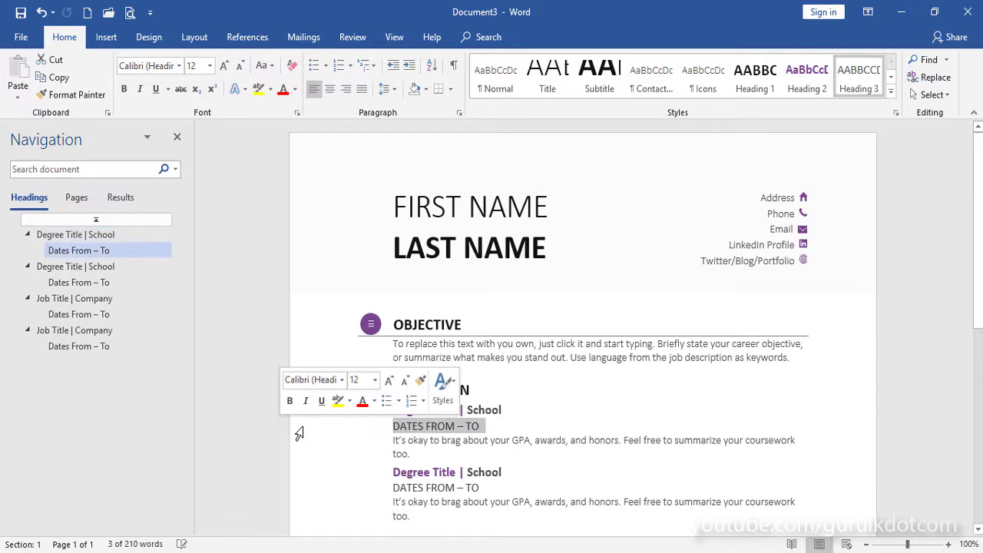
{"action": "triple_click", "coordinate": [552, 256]}
{"action": "triple_click", "coordinate": [560, 214]}
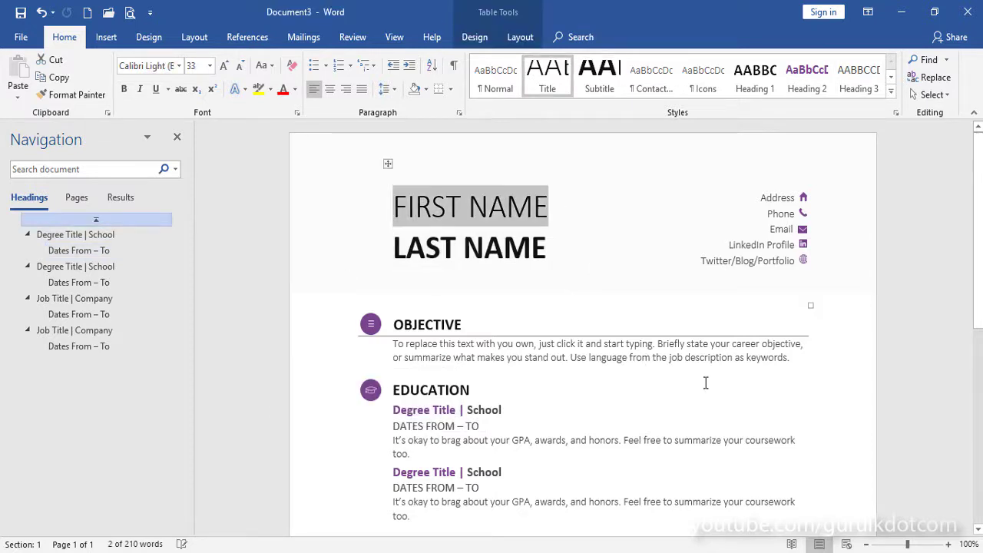
{"action": "left_click", "coordinate": [849, 315]}
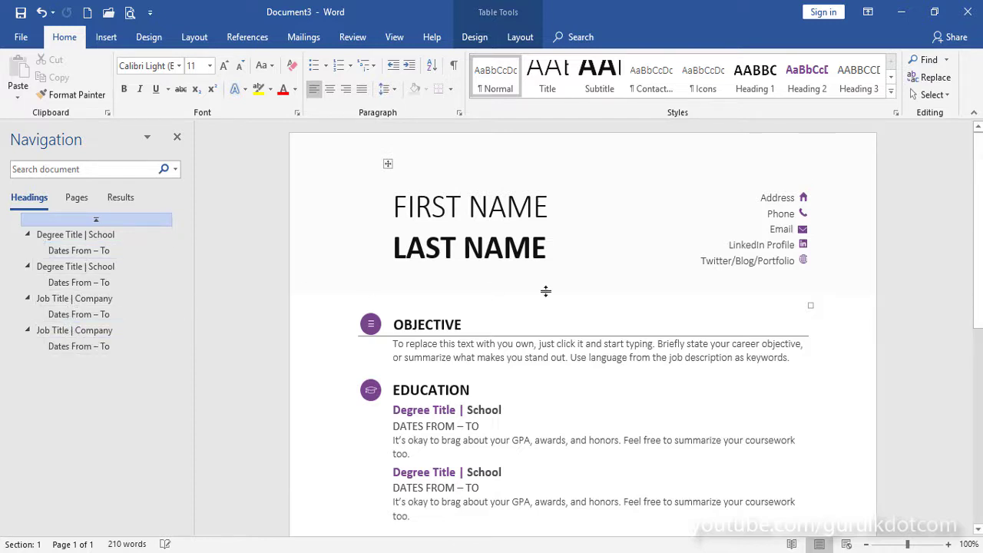
{"action": "left_click", "coordinate": [76, 330]}
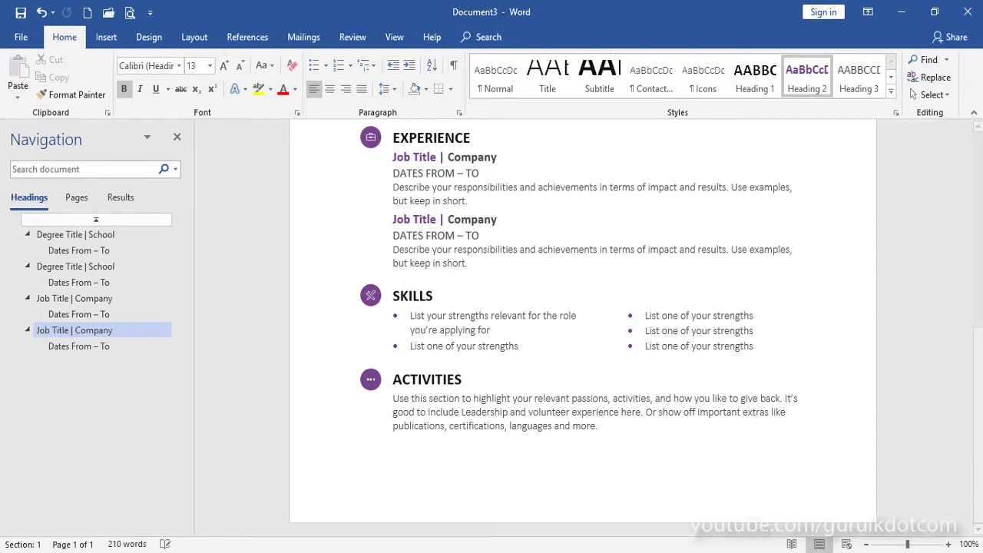
{"action": "left_click", "coordinate": [44, 232]}
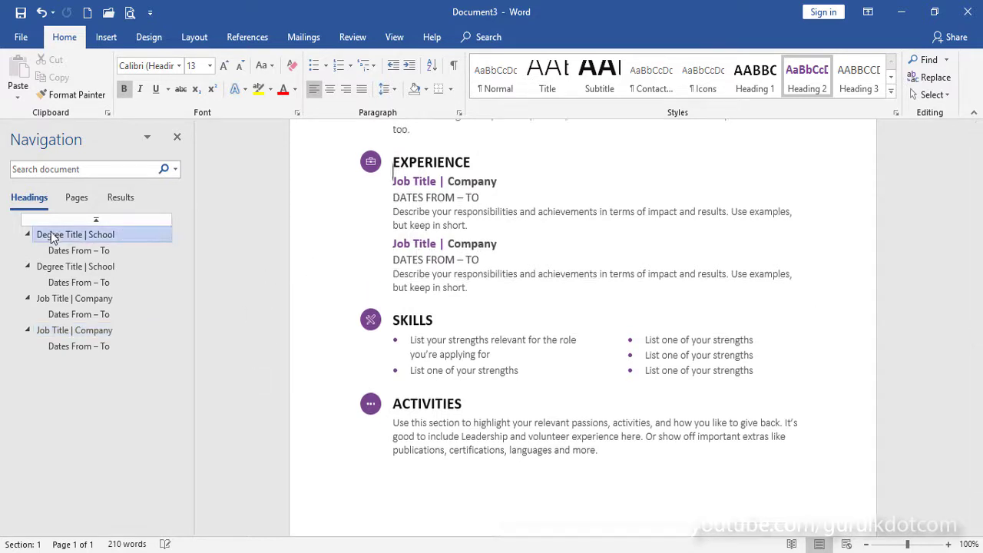
{"action": "scroll", "coordinate": [607, 315], "scroll_direction": "up", "scroll_amount": 5}
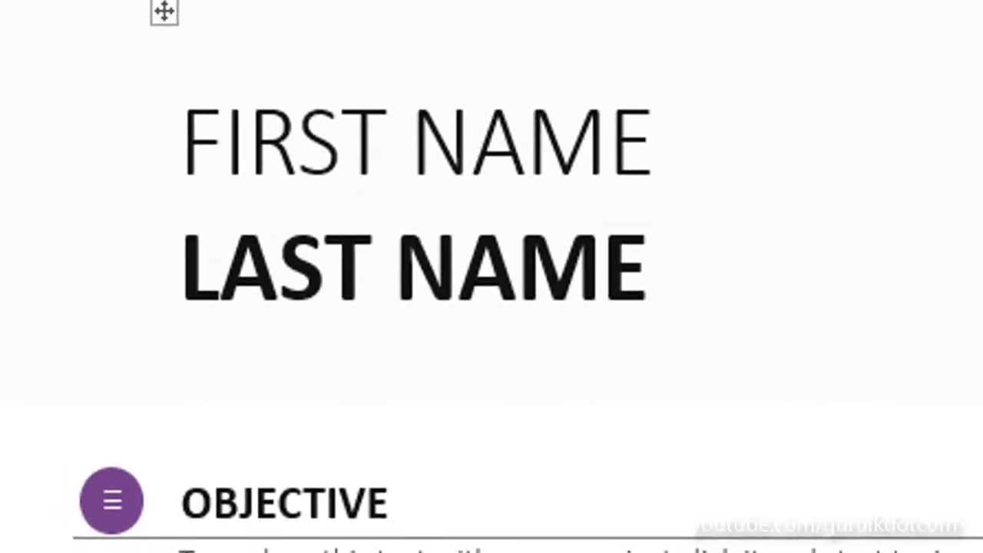
Replace FIRST NAME and LAST NAME with a sample first and last name, fixing a typo.
{"action": "left_click", "coordinate": [704, 297]}
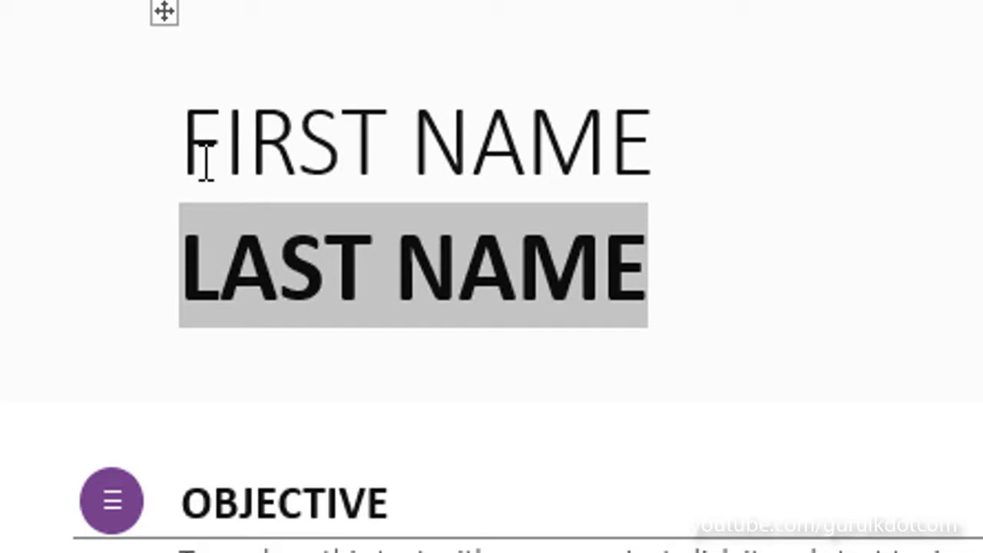
{"action": "left_click", "coordinate": [213, 163]}
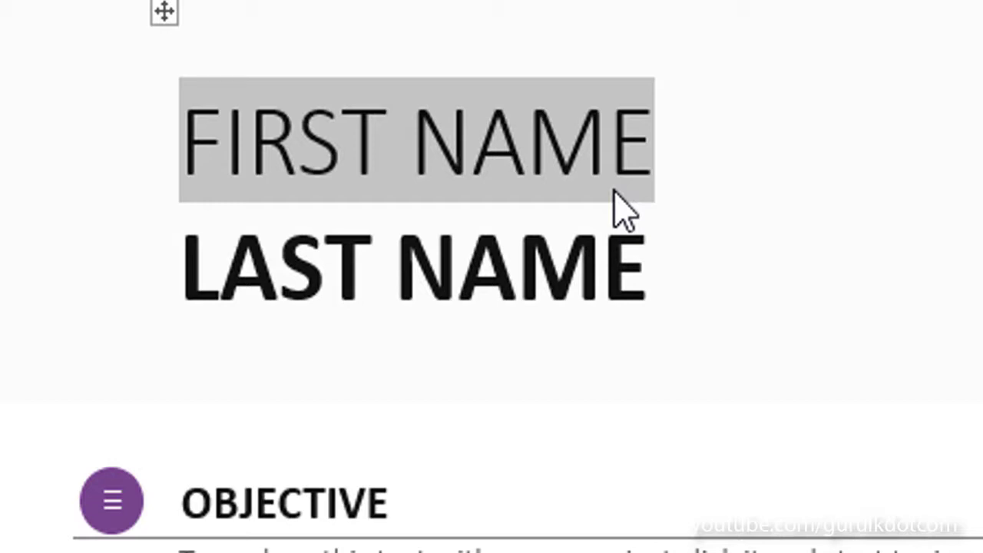
{"action": "type", "text": "JHONE"}
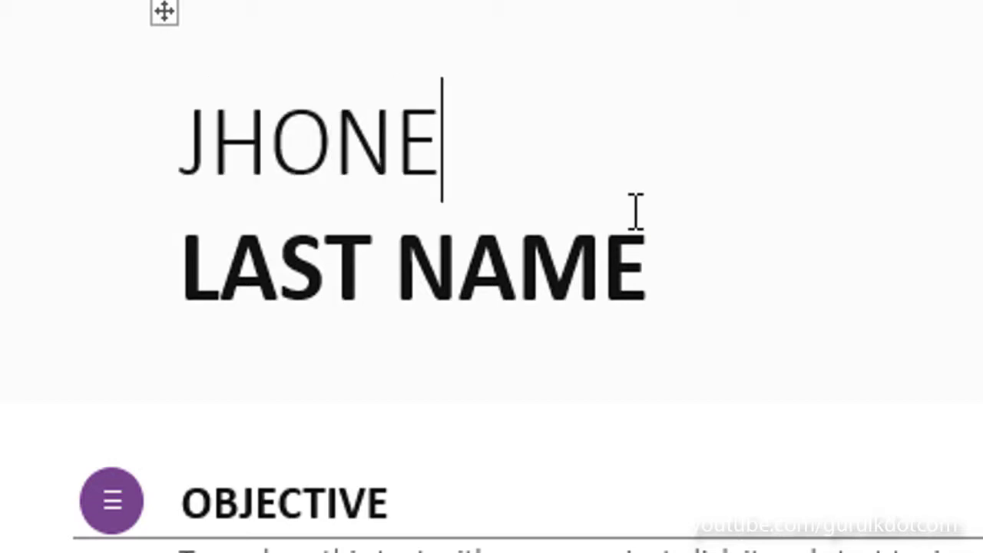
{"action": "key", "text": "BackSpace"}
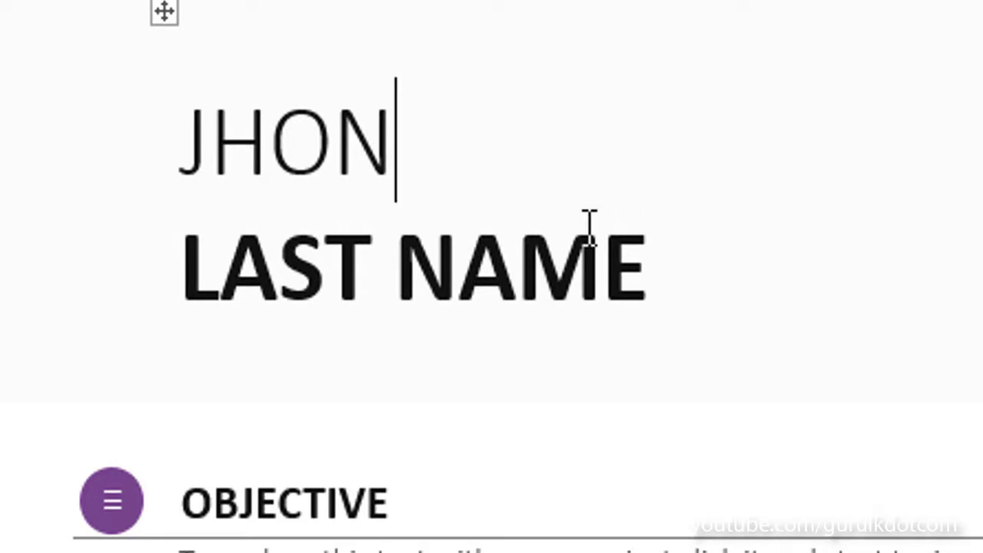
{"action": "left_click", "coordinate": [215, 285]}
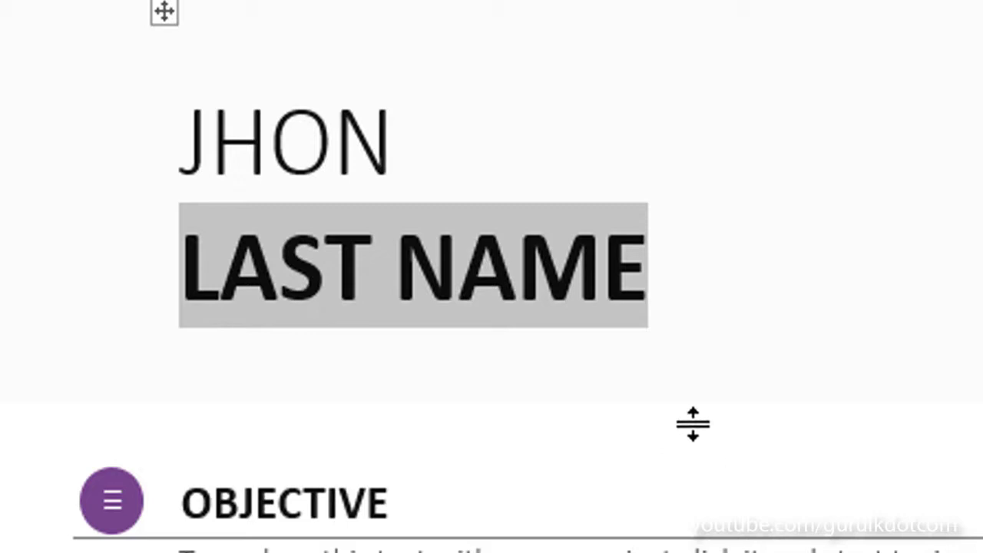
{"action": "type", "text": "DOE"}
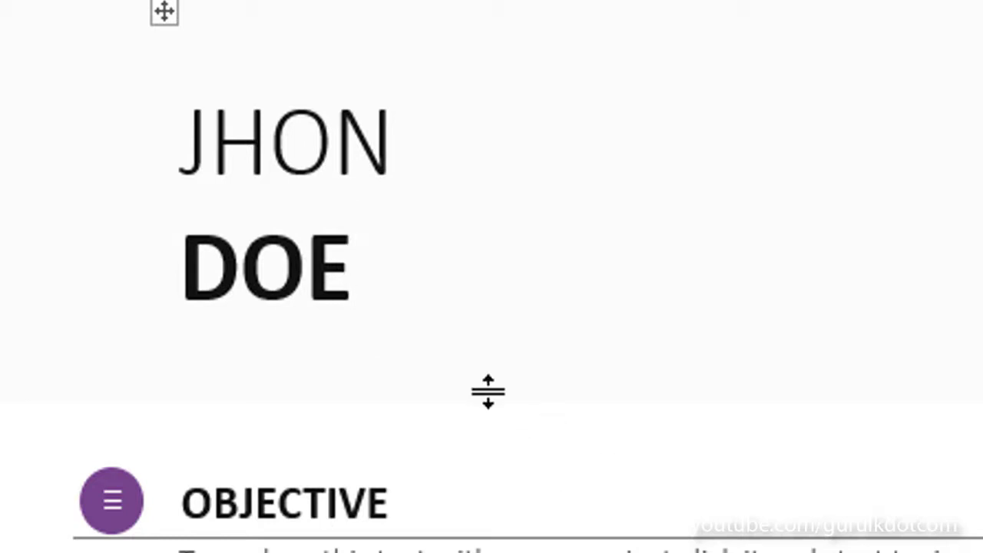
Overwrite the sample first and last name in the header with the person's actual name.
{"action": "left_click", "coordinate": [347, 198]}
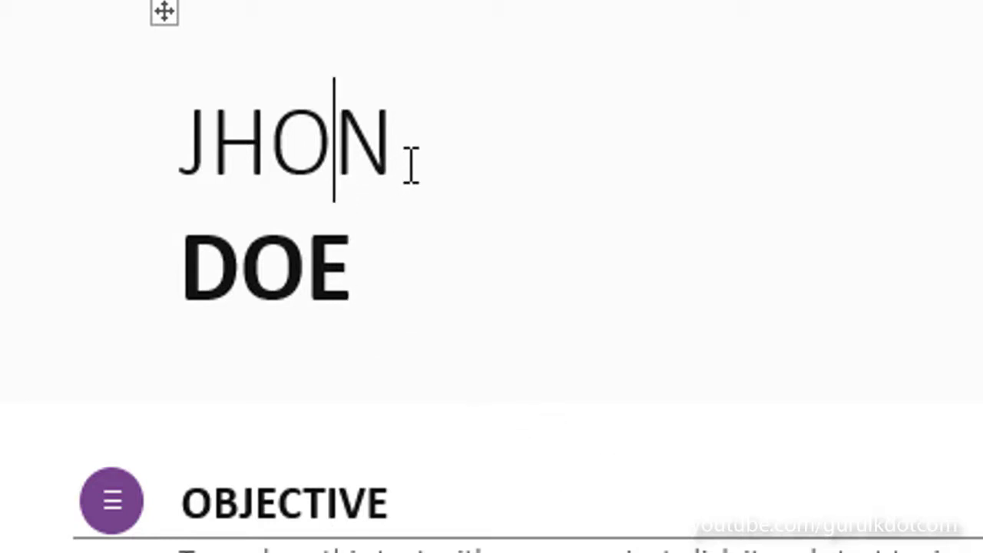
{"action": "left_click_drag", "start_coordinate": [411, 165], "coordinate": [192, 161]}
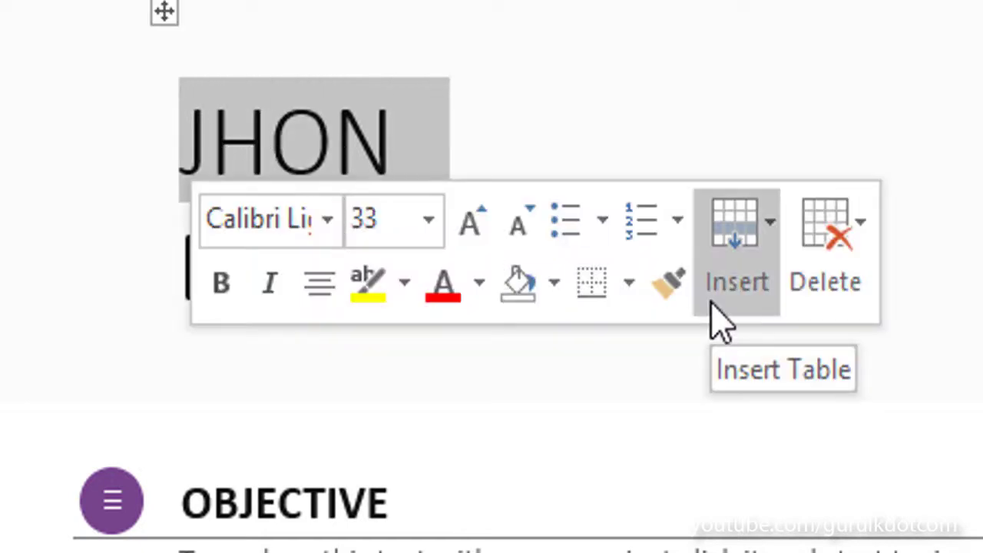
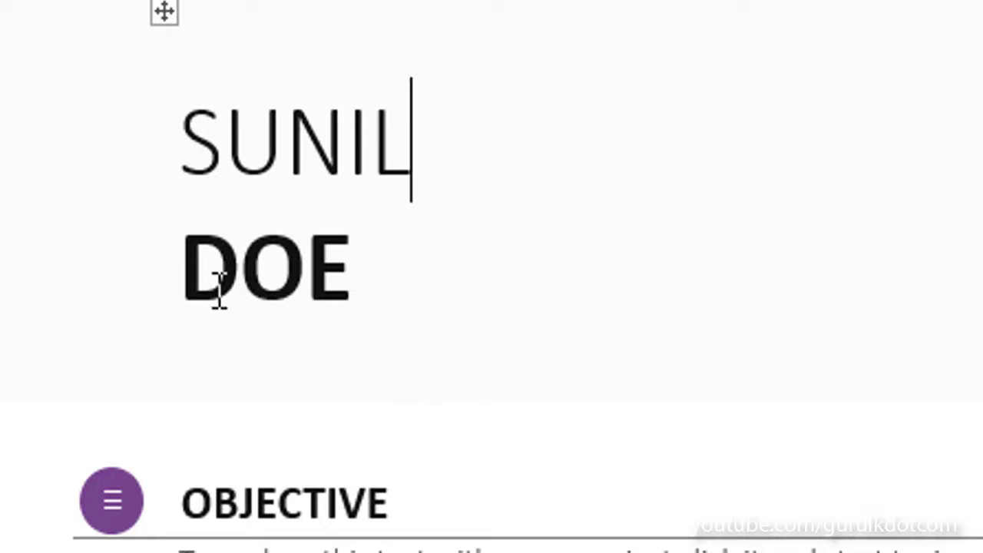
{"action": "left_click_drag", "start_coordinate": [211, 286], "coordinate": [580, 287]}
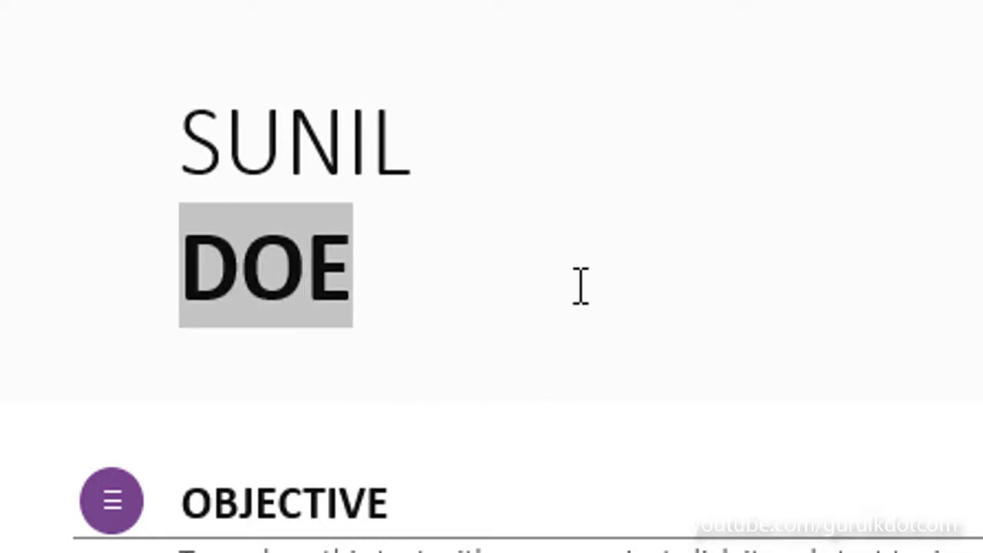
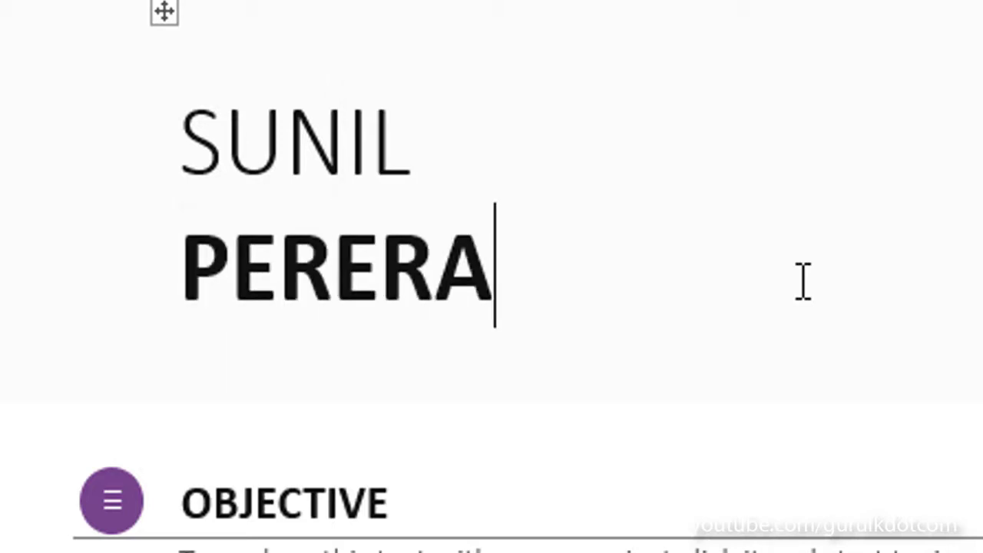
{"action": "key", "text": "Tab"}
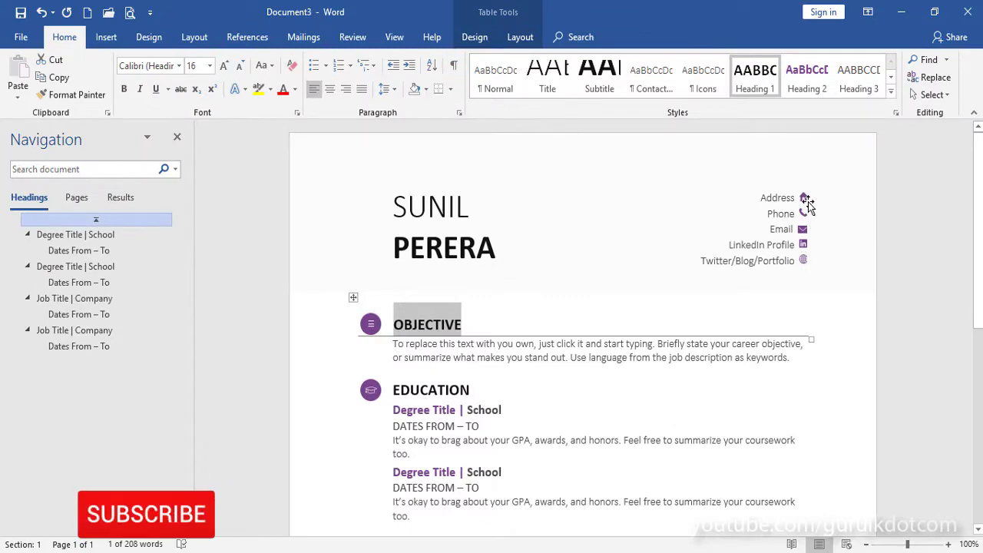
Fill the Address and Phone placeholders with the person's street address and phone number.
{"action": "left_click", "coordinate": [779, 198]}
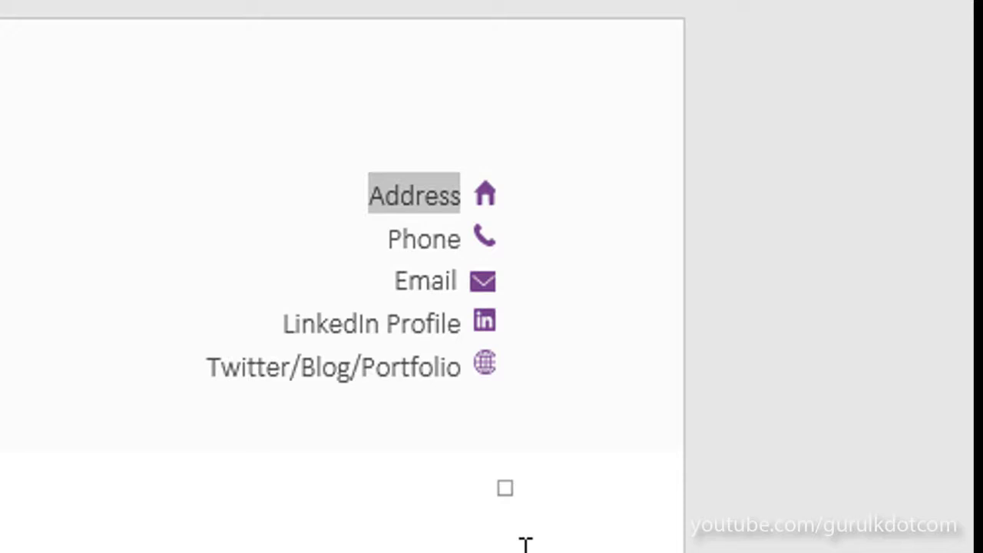
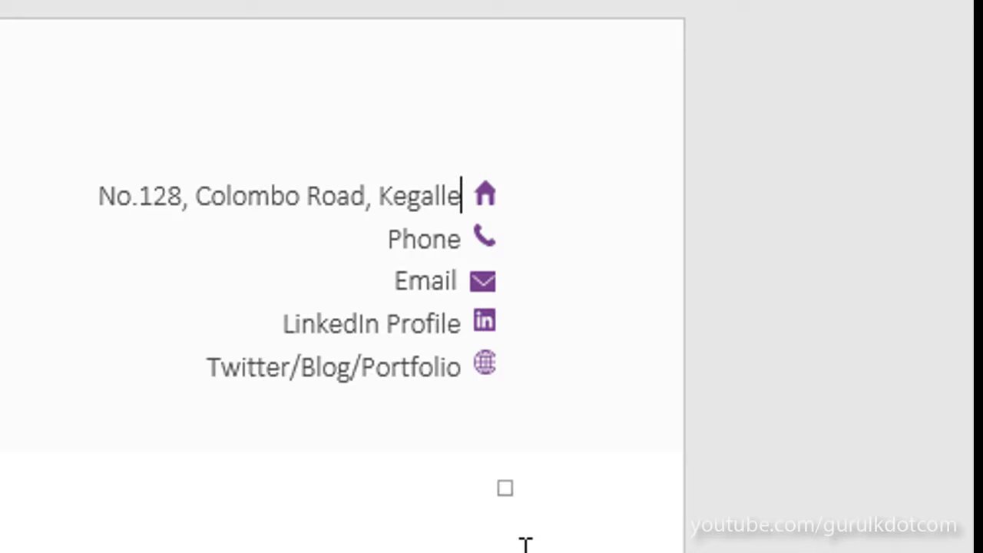
{"action": "double_click", "coordinate": [458, 244]}
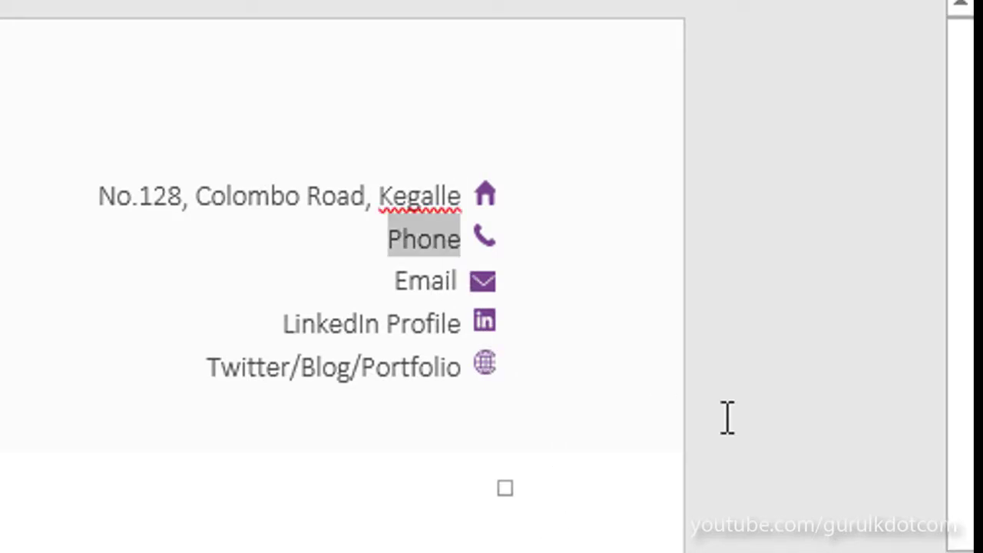
{"action": "key", "text": "BackSpace"}
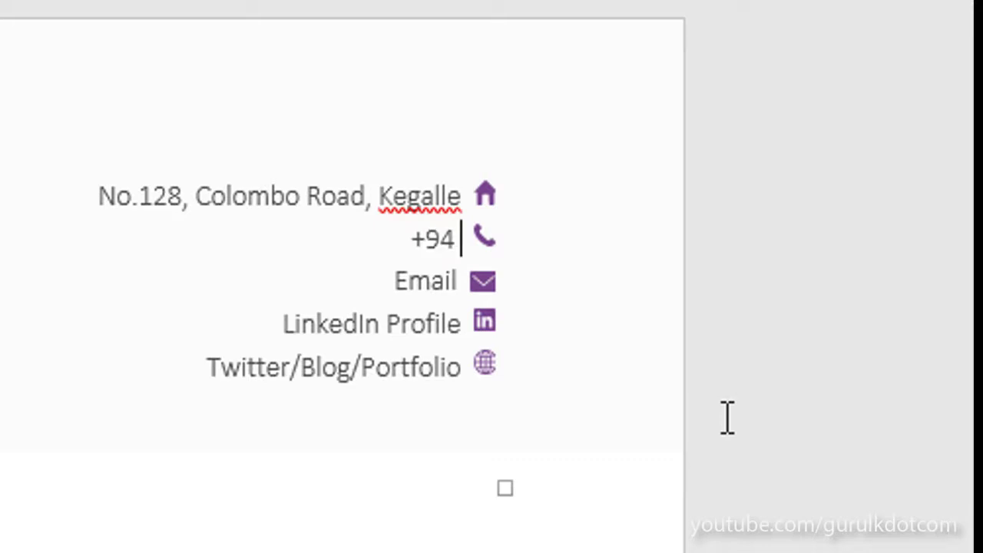
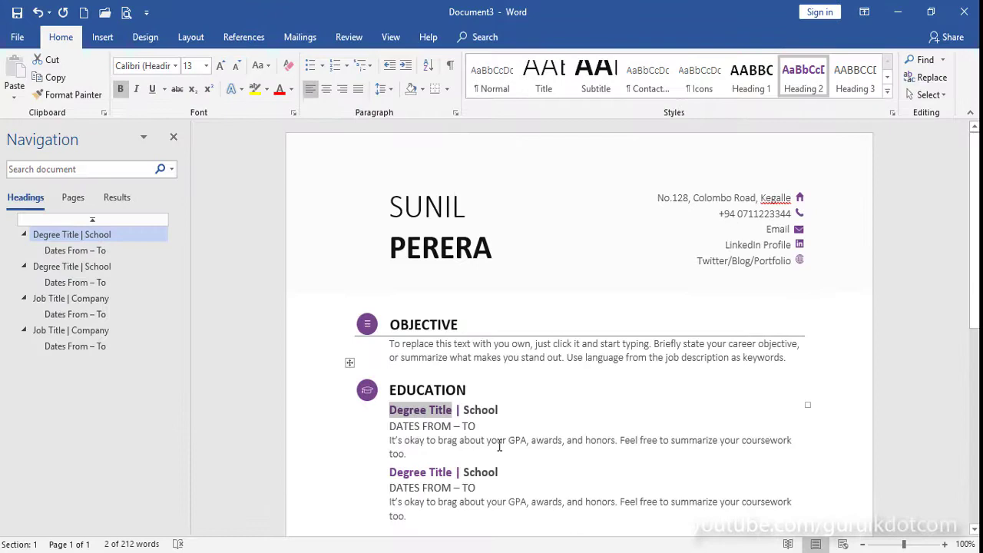
Change the first Education entry to 'G.C.E. Advanced Level | Kingswood College'.
{"action": "scroll", "coordinate": [499, 445], "scroll_direction": "down", "scroll_amount": 1}
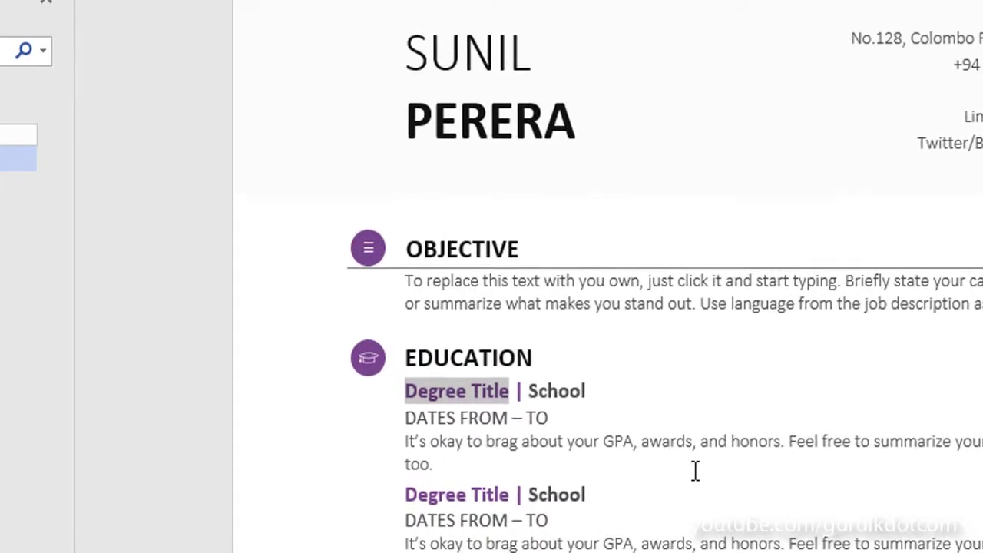
{"action": "type", "text": "Ad"}
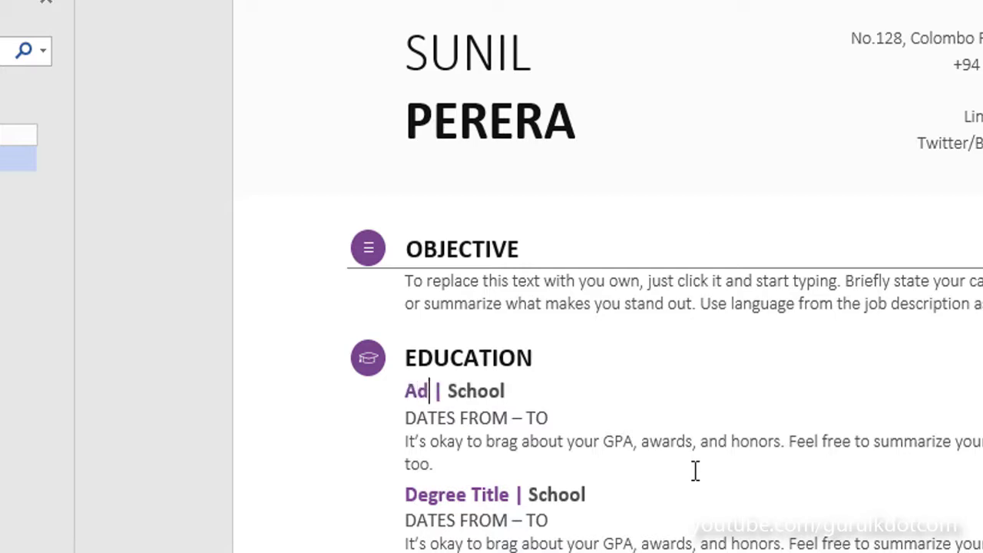
{"action": "type", "text": "vanced "}
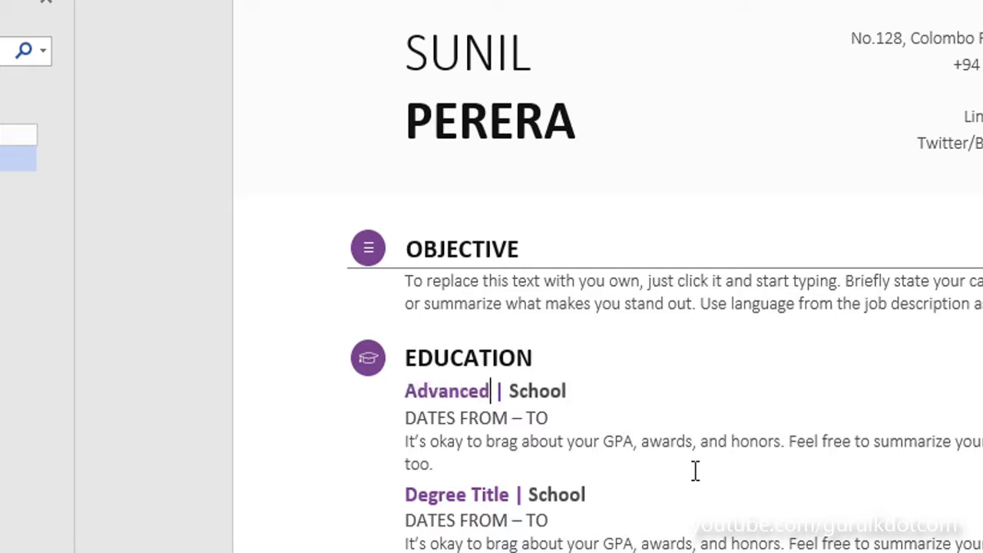
{"action": "type", "text": "Level"}
{"action": "key", "text": "Left"}
{"action": "key", "text": "Left"}
{"action": "key", "text": "Left"}
{"action": "key", "text": "Left"}
{"action": "key", "text": "Left"}
{"action": "key", "text": "Left"}
{"action": "key", "text": "Left"}
{"action": "key", "text": "Left"}
{"action": "key", "text": "Left"}
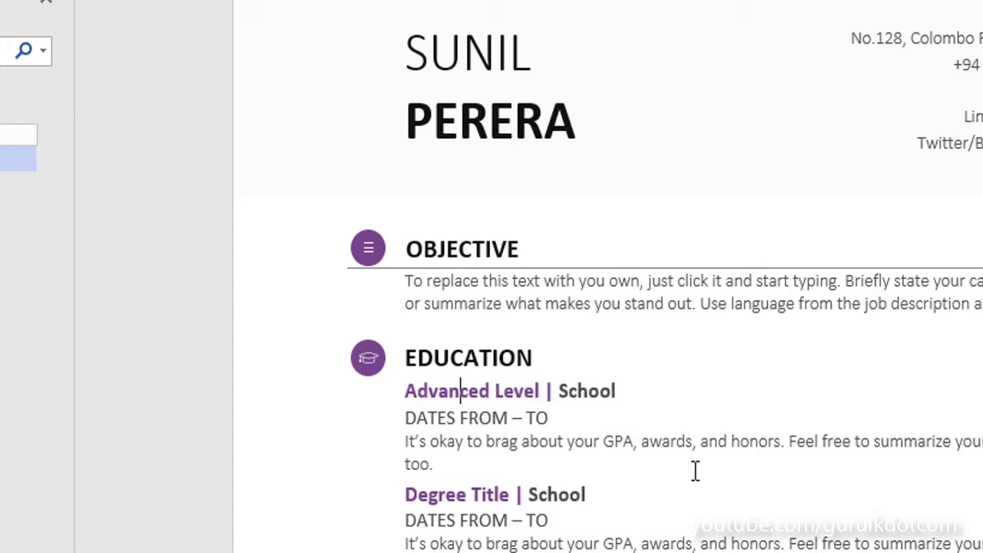
{"action": "key", "text": "Left"}
{"action": "key", "text": "Left"}
{"action": "key", "text": "Left"}
{"action": "type", "text": "G.C.E."}
{"action": "left_click", "coordinate": [667, 396]}
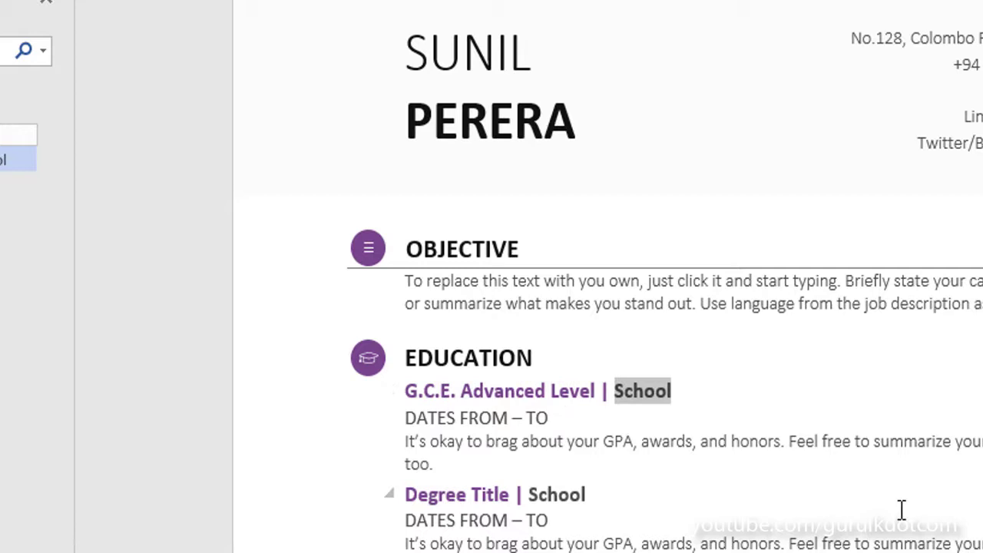
{"action": "type", "text": "Kingswood College"}
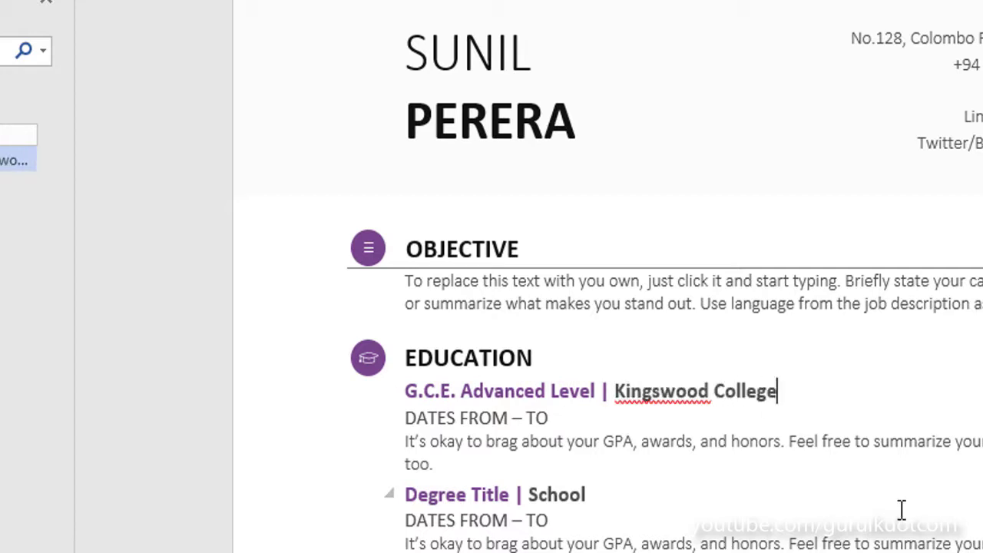
{"action": "key", "text": "Down"}
{"action": "key", "text": "Down"}
{"action": "key", "text": "Down"}
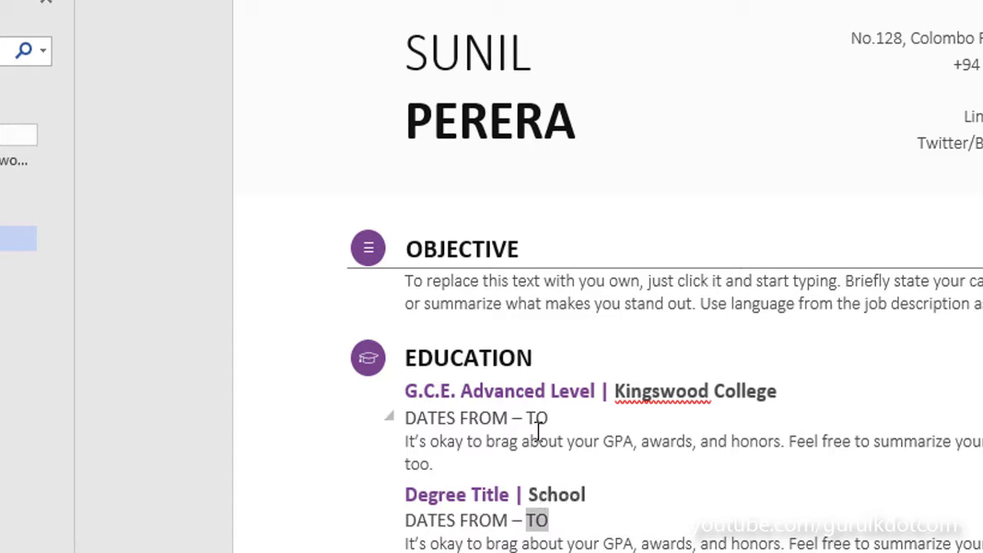
{"action": "scroll", "coordinate": [632, 430], "scroll_direction": "down", "scroll_amount": 1}
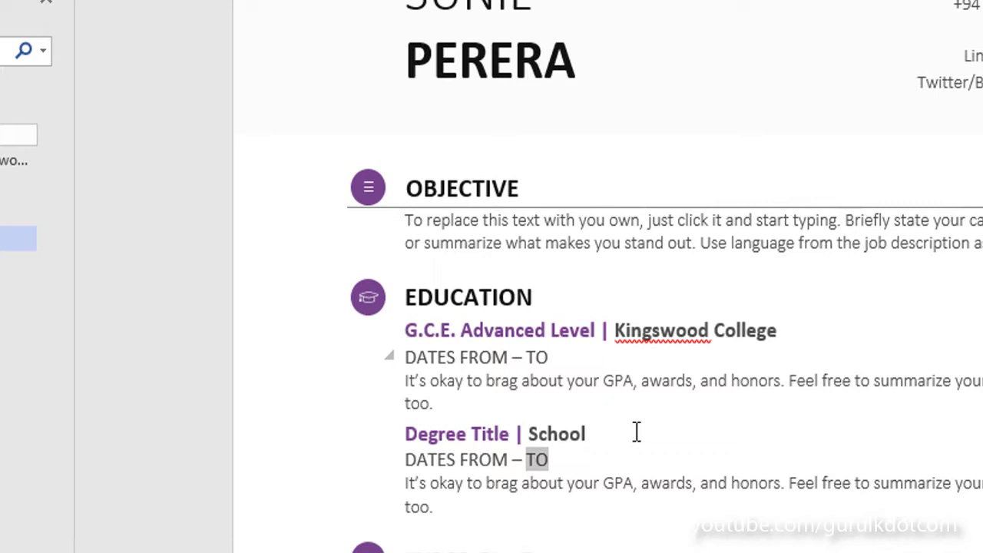